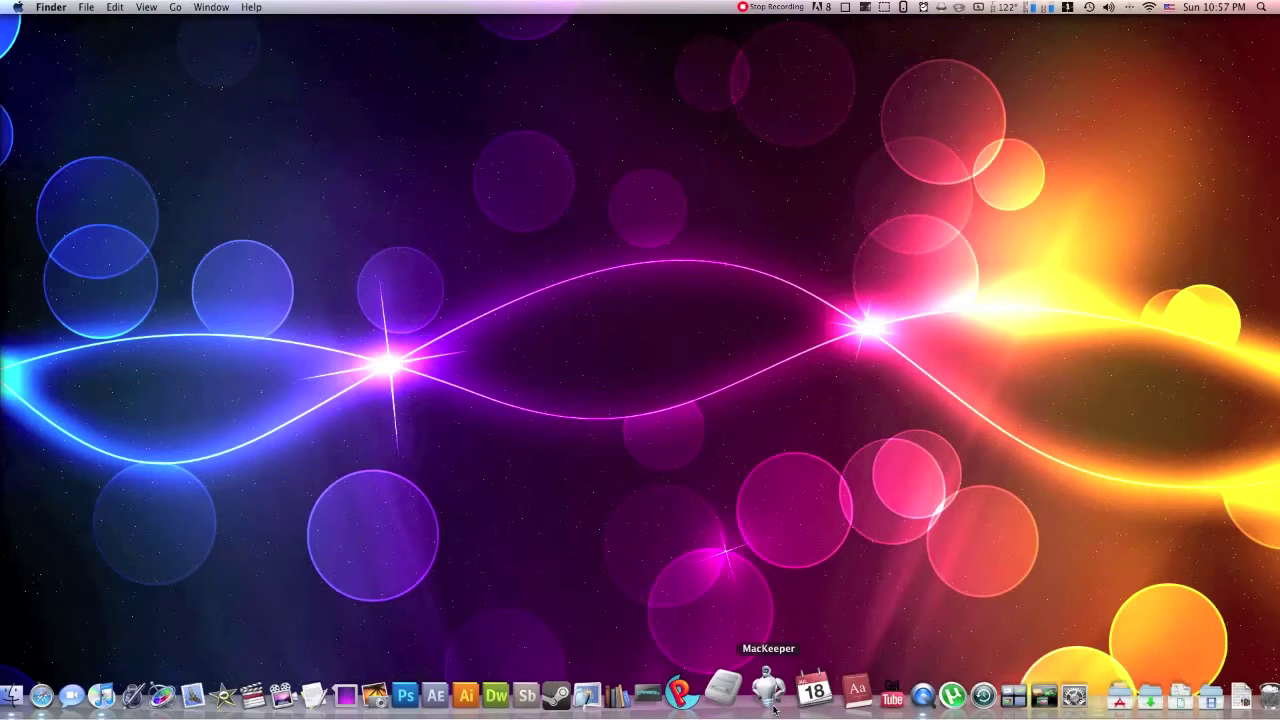
Launch MacKeeper and enlarge its window to fill the screen.
click(772, 700)
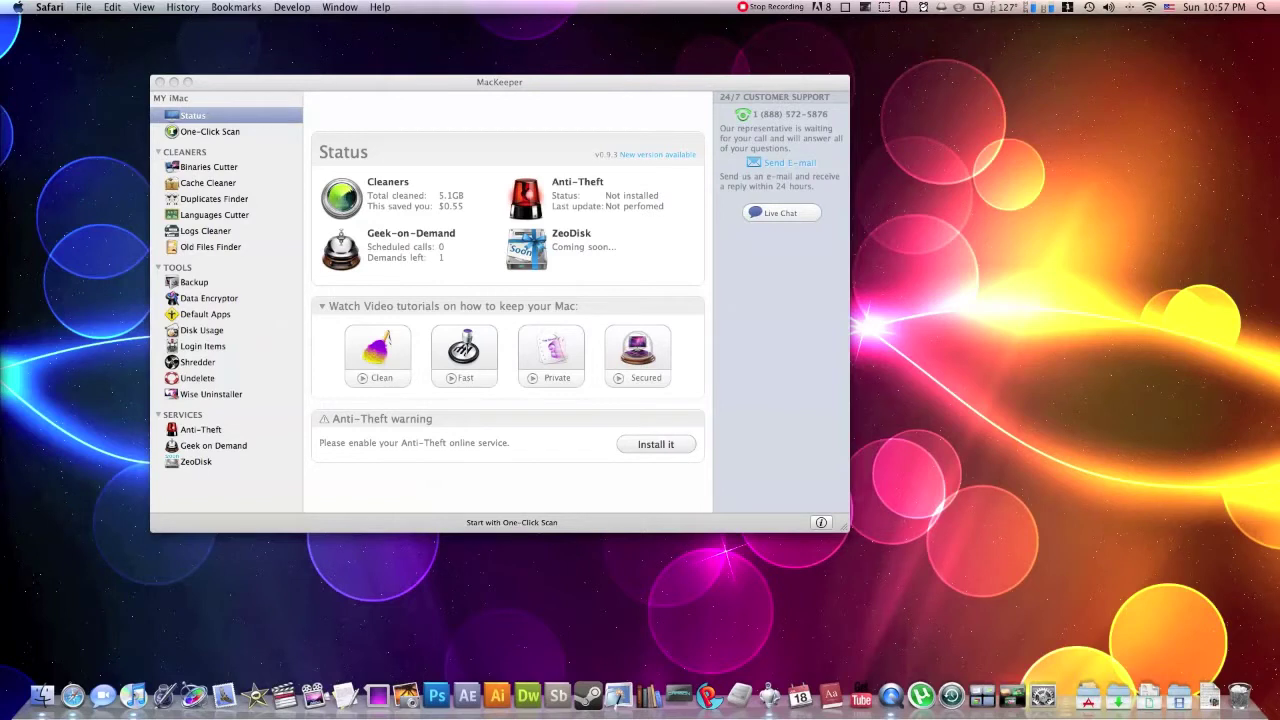
drag(214, 89, 275, 90)
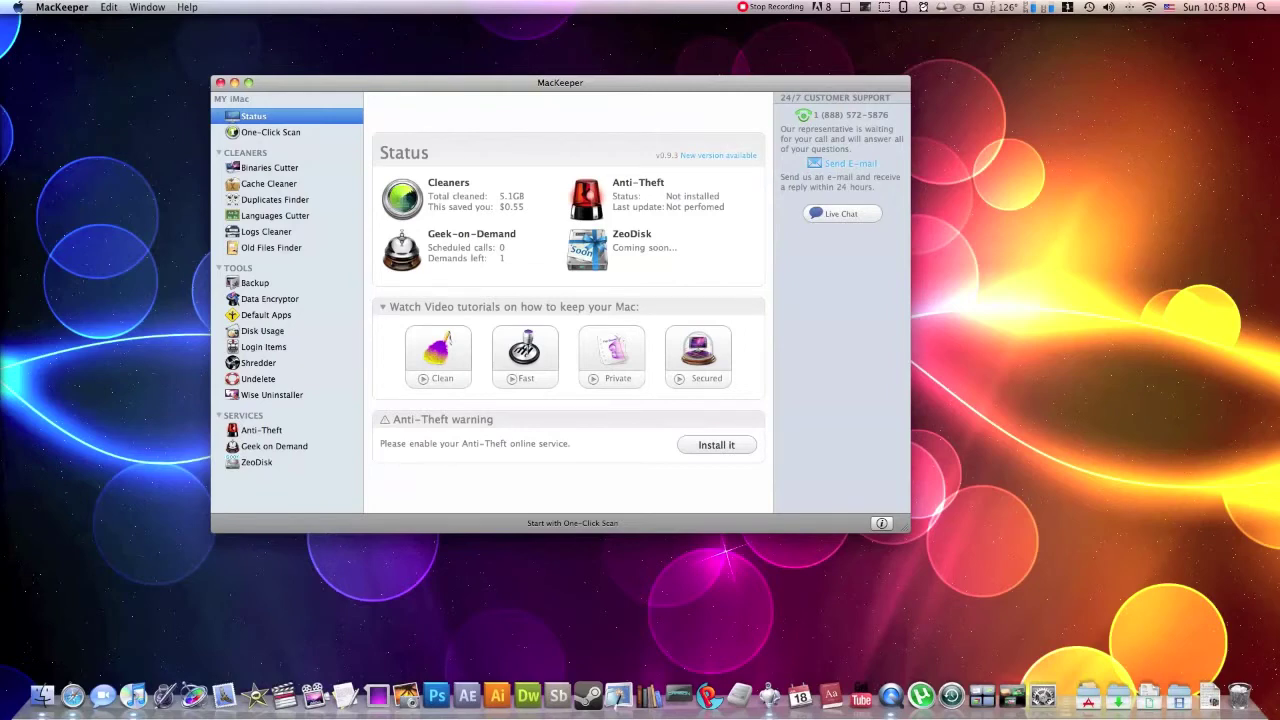
drag(580, 84, 611, 85)
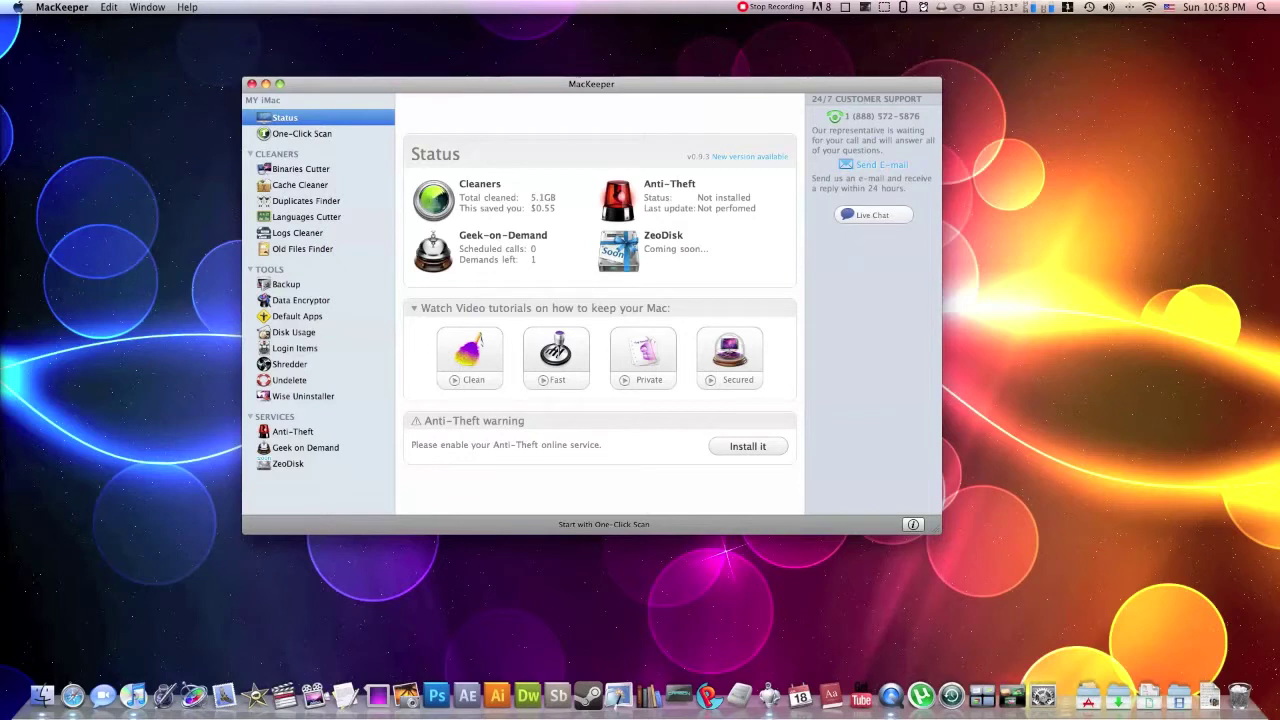
click(355, 203)
drag(574, 88, 613, 108)
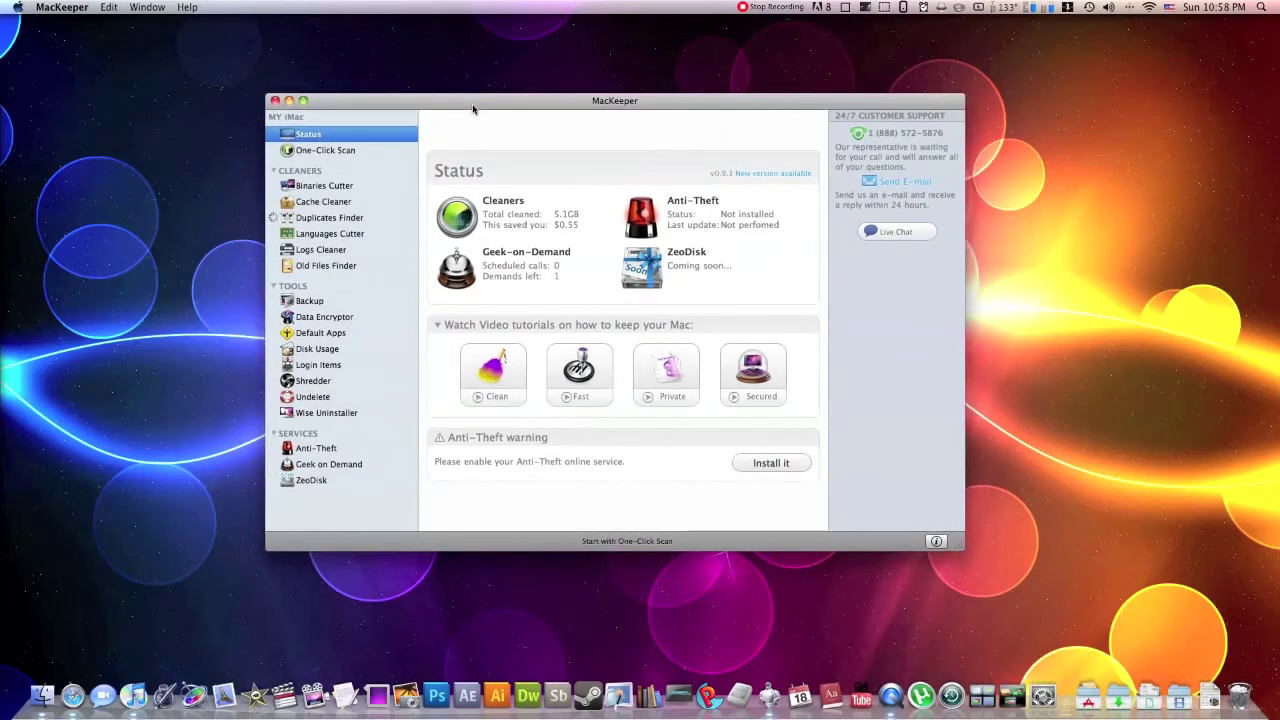
double_click(488, 106)
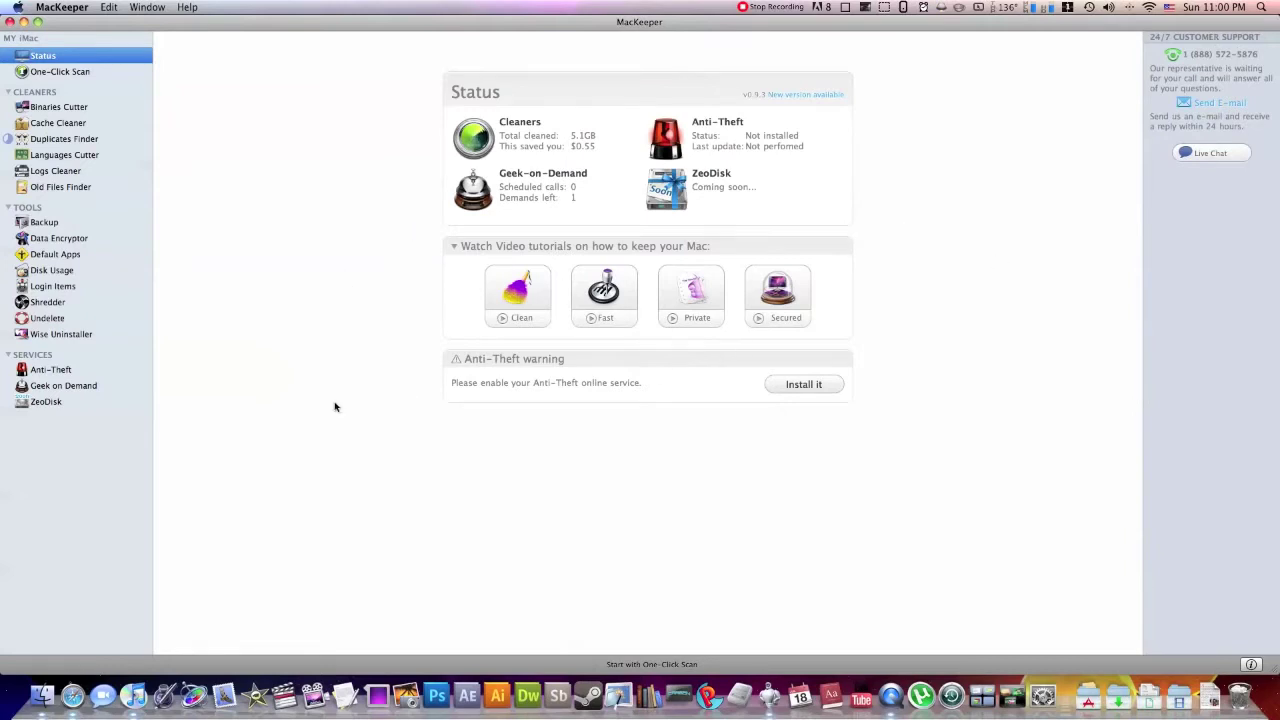
View the One-Click Scan results and the Binaries Cutter cleaner.
click(71, 75)
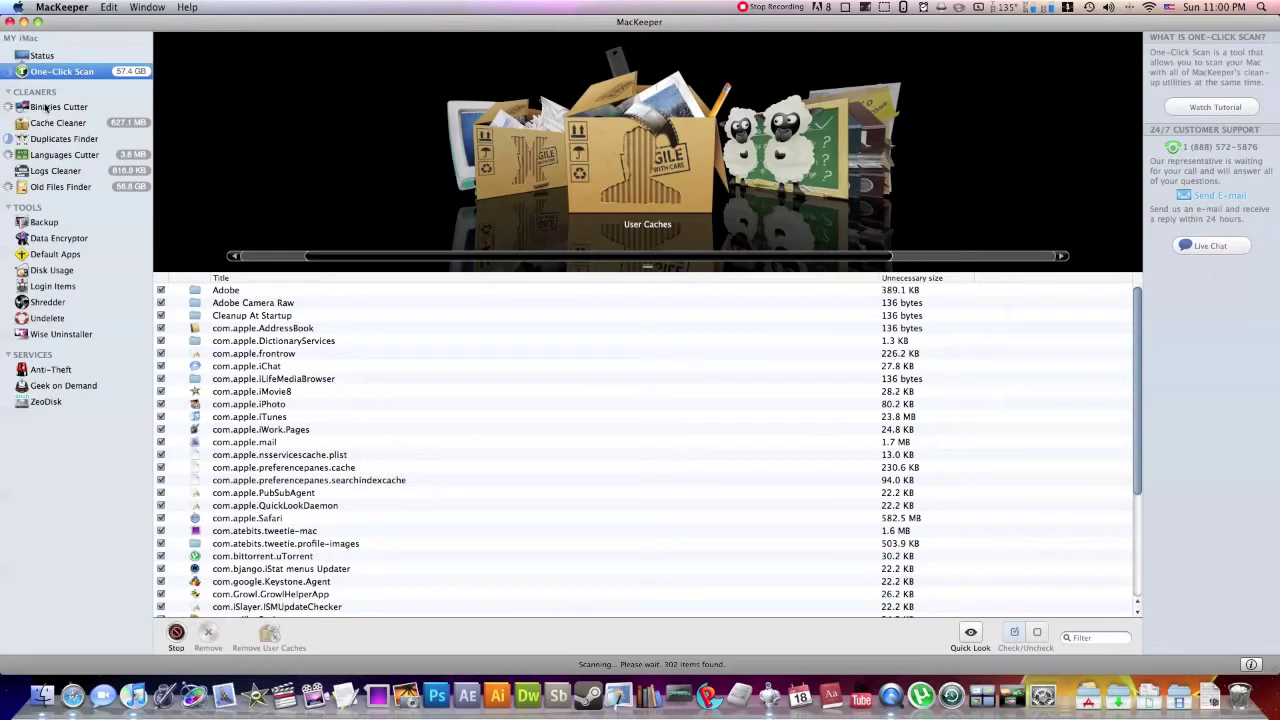
click(45, 108)
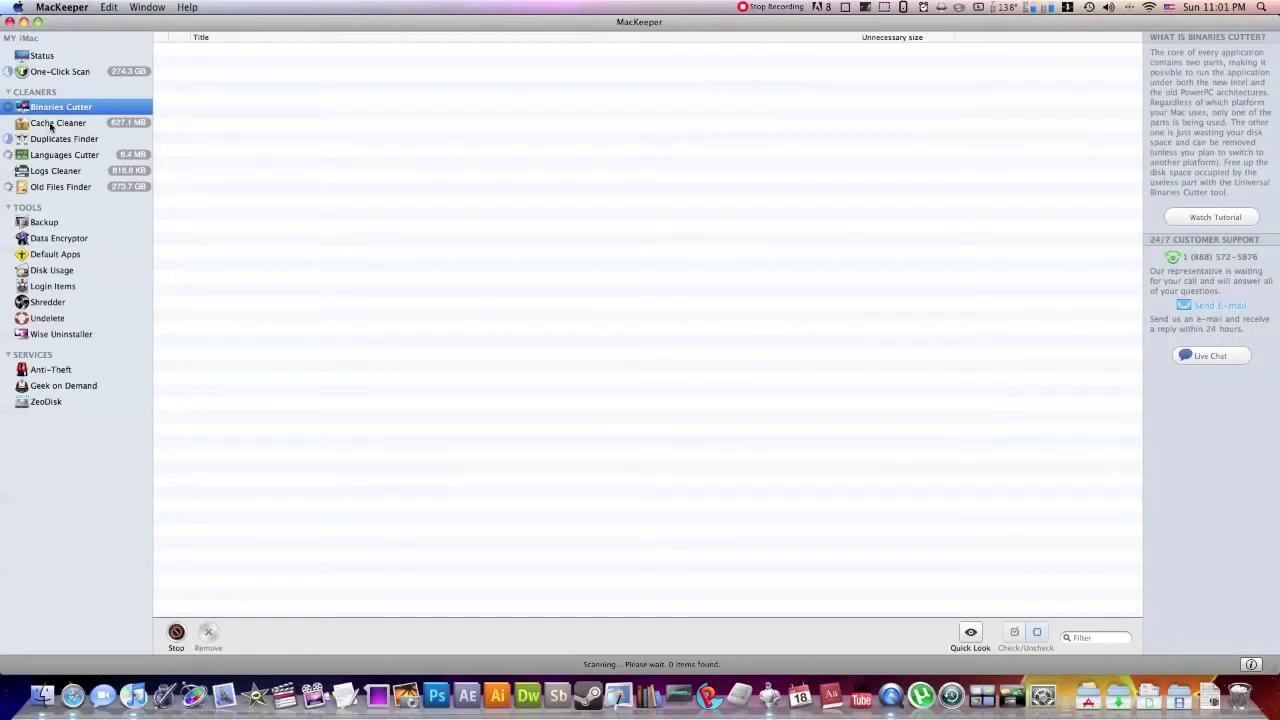
Review the caches listed in Cache Cleaner and toggle a Quick Look preview of the com.apple.iPhoto cache.
click(51, 126)
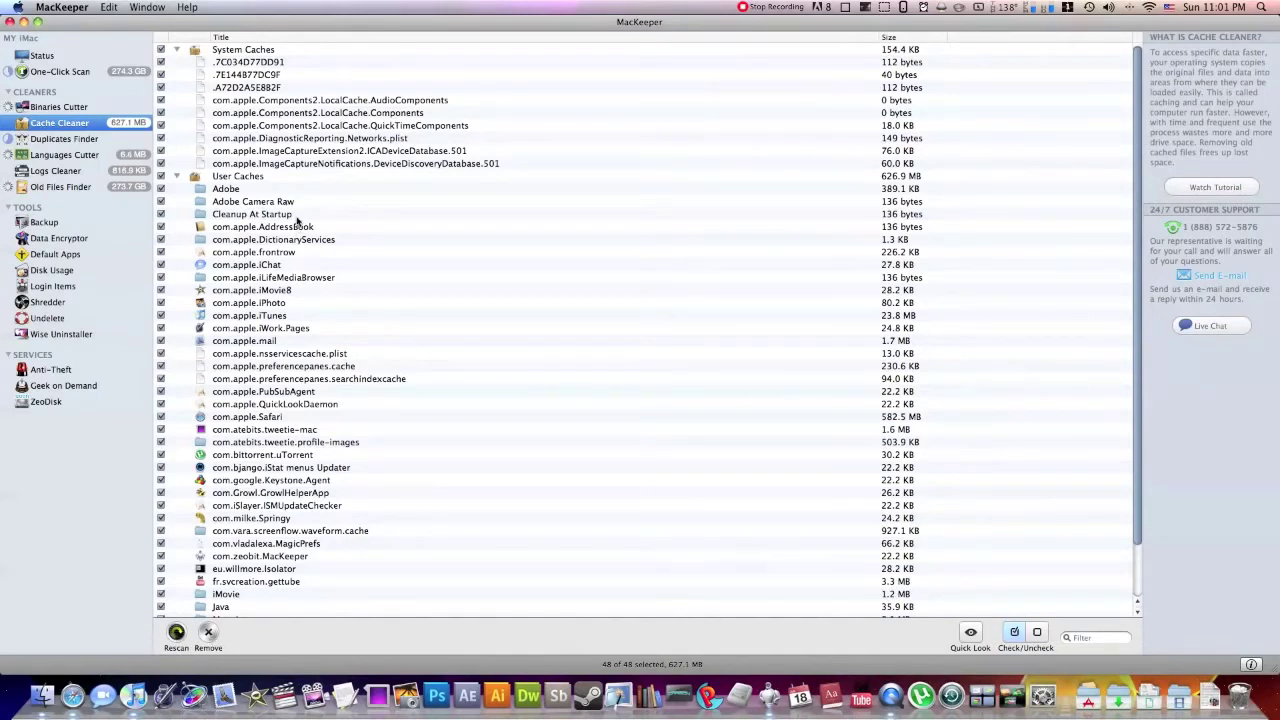
scroll(220, 585, down, 3)
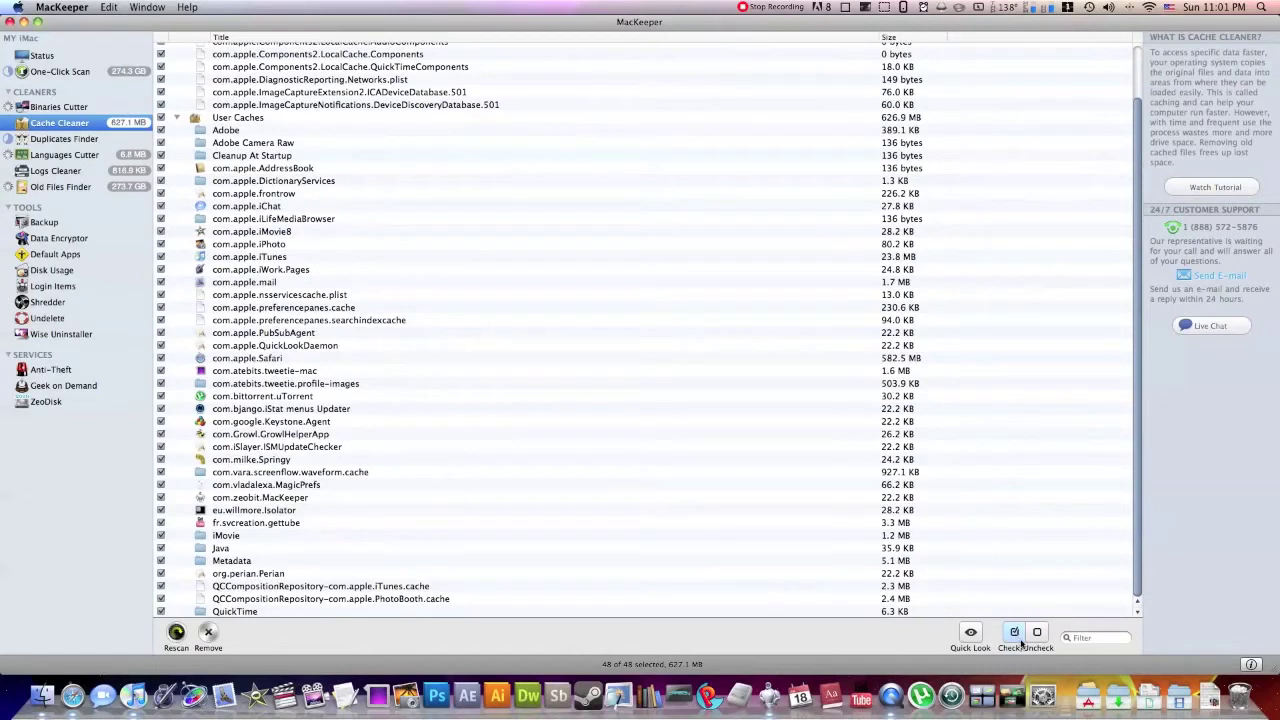
click(560, 244)
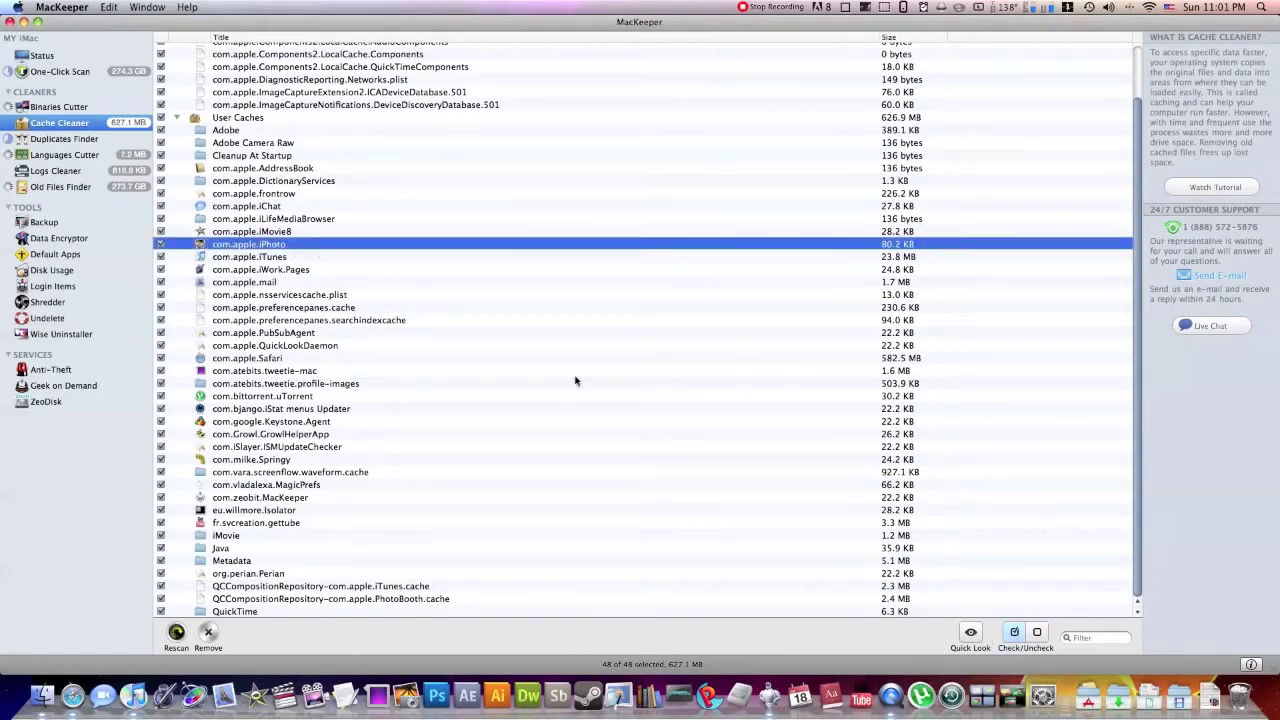
click(977, 636)
click(977, 636)
Look through the Duplicates Finder, Languages Cutter, Logs Cleaner and Old Files Finder cleaners.
click(46, 140)
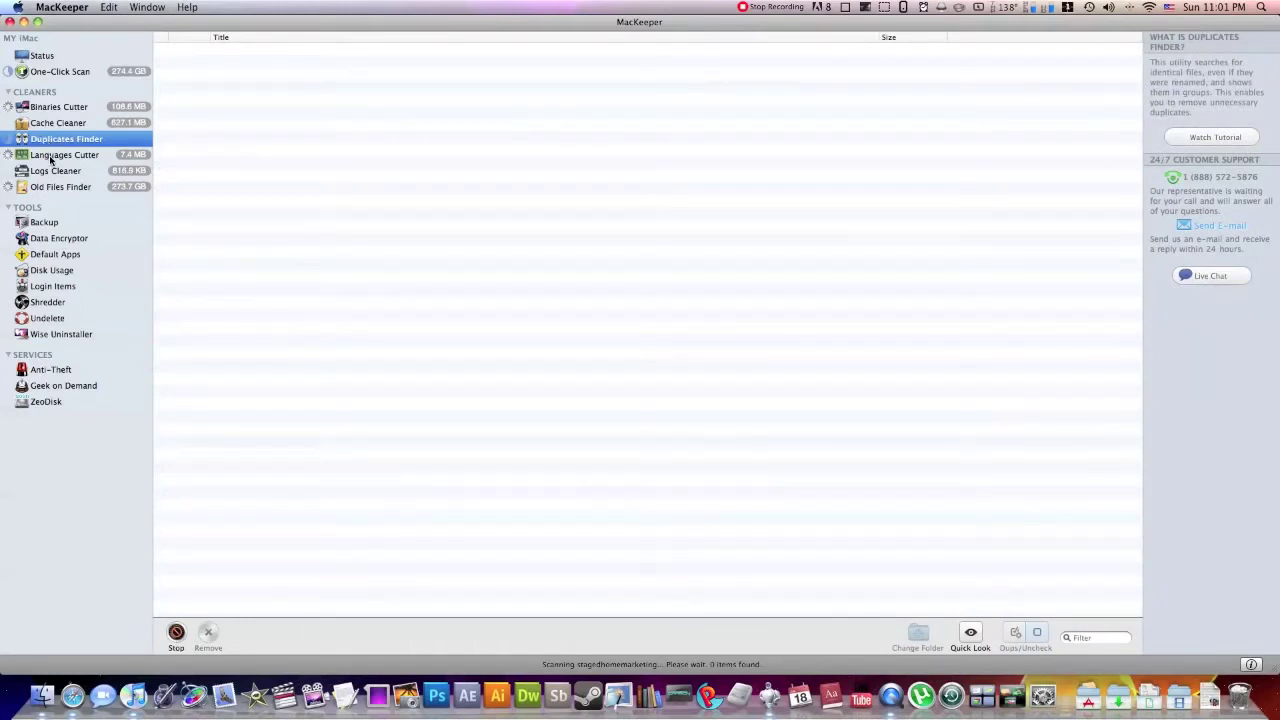
click(51, 157)
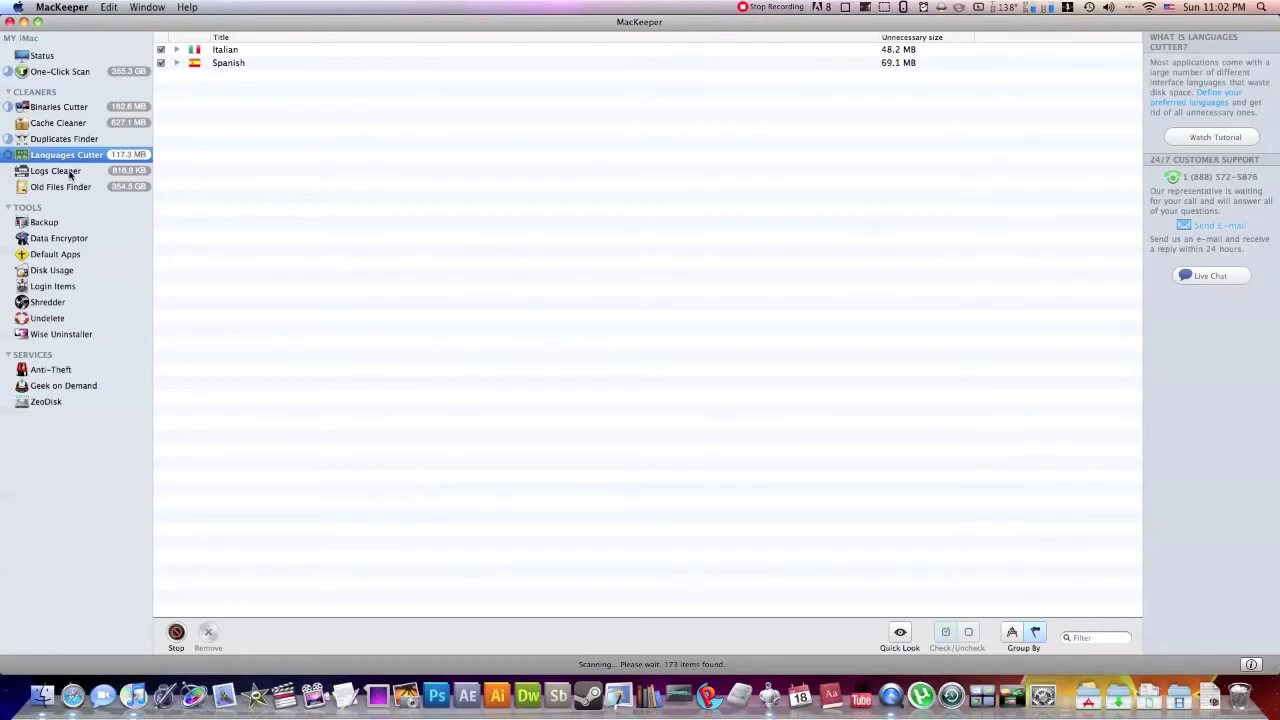
click(67, 174)
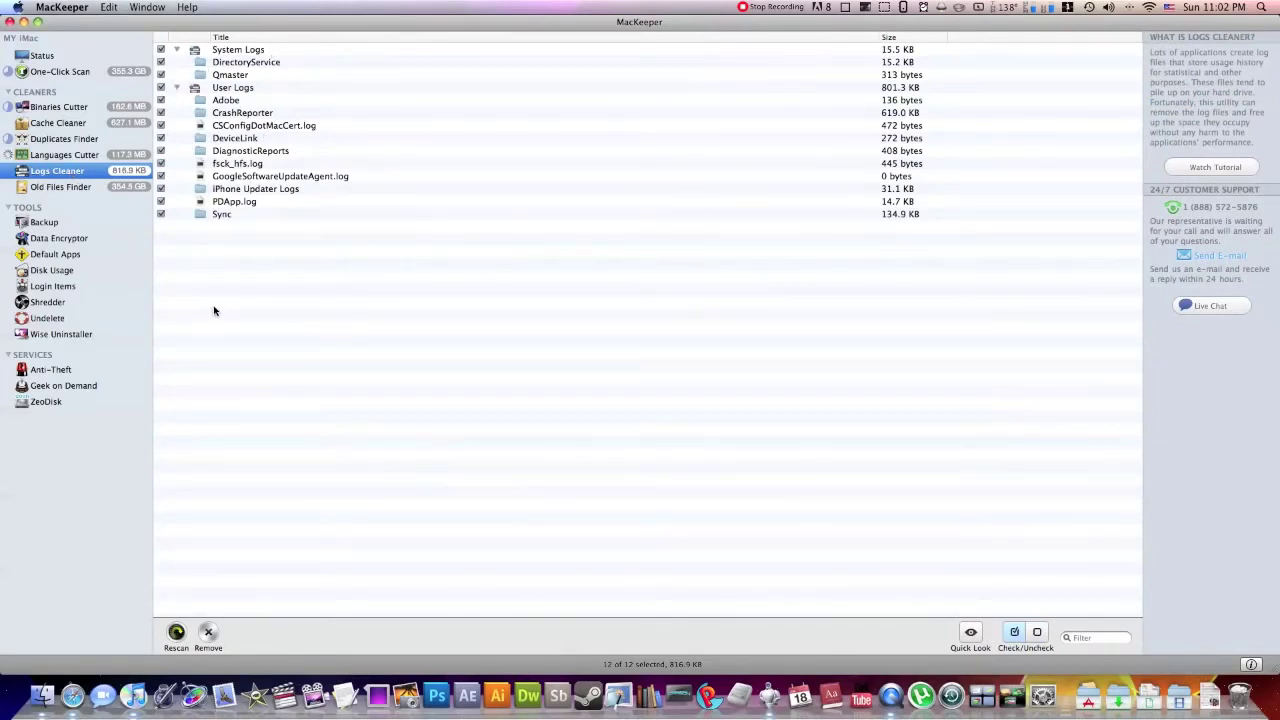
click(57, 189)
key(Up)
View the Backup, Data Encryptor, Default Apps and Disk Usage tools one after another.
click(54, 226)
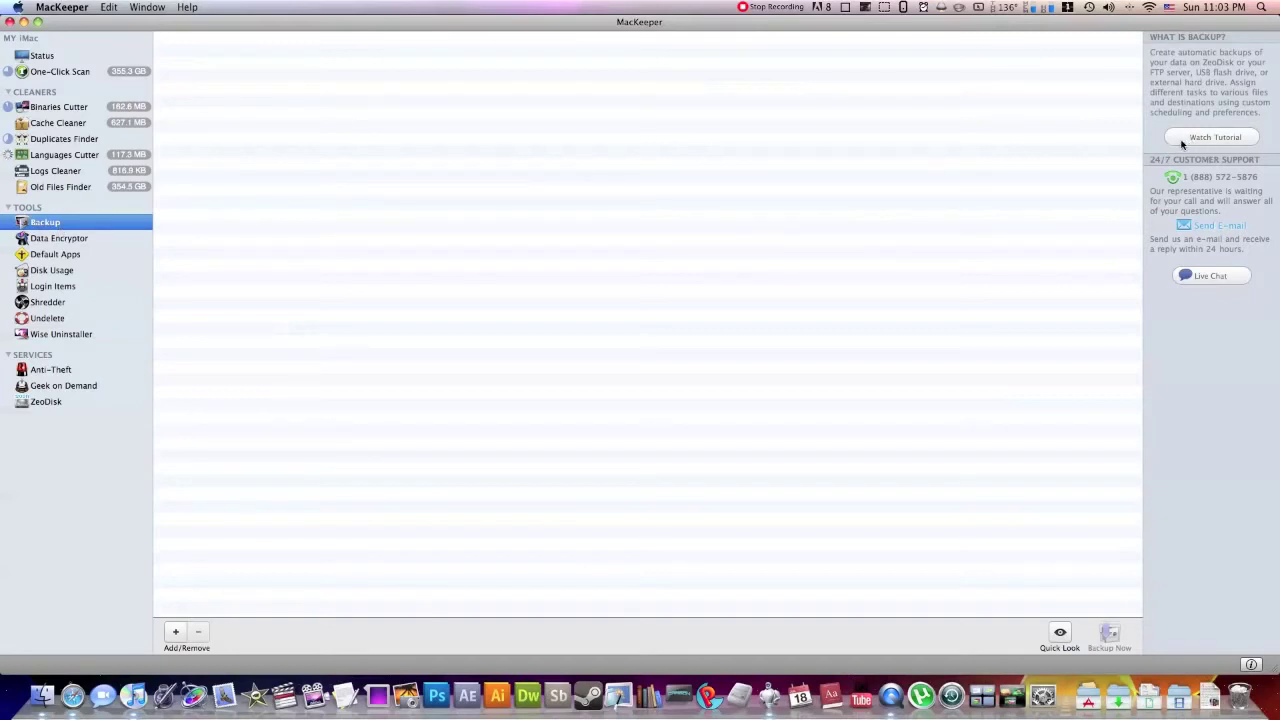
click(75, 241)
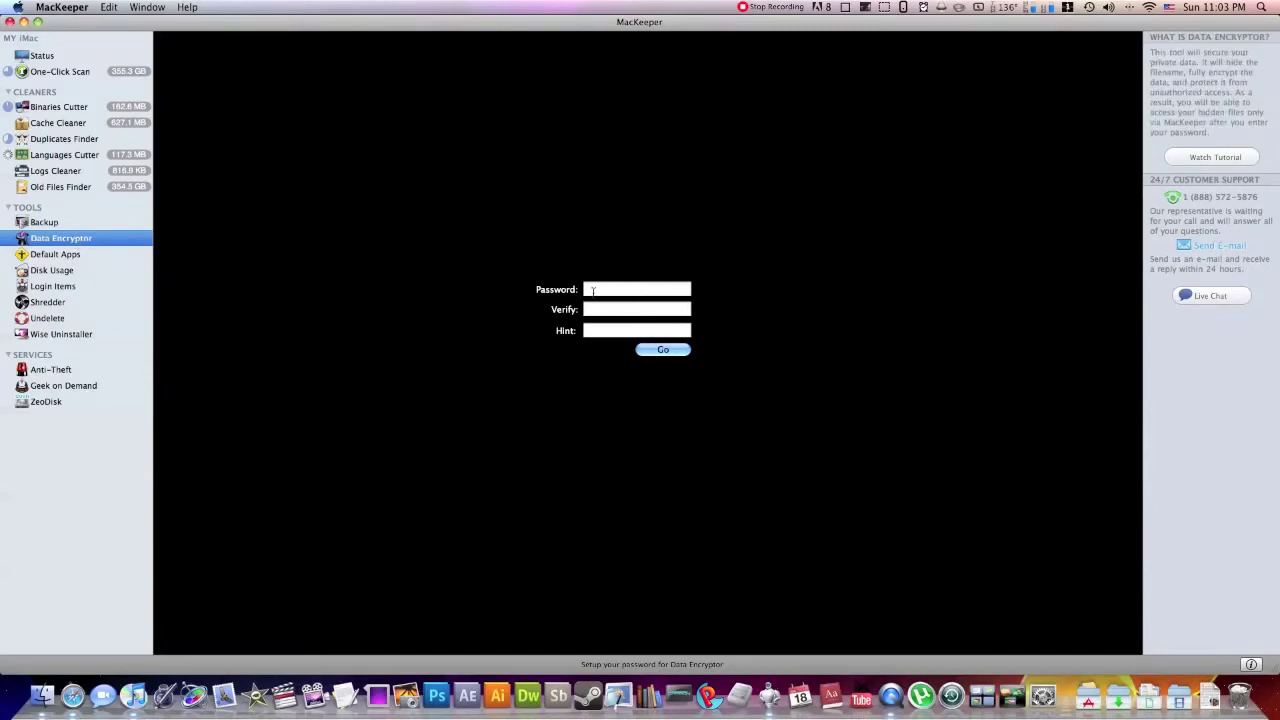
click(62, 256)
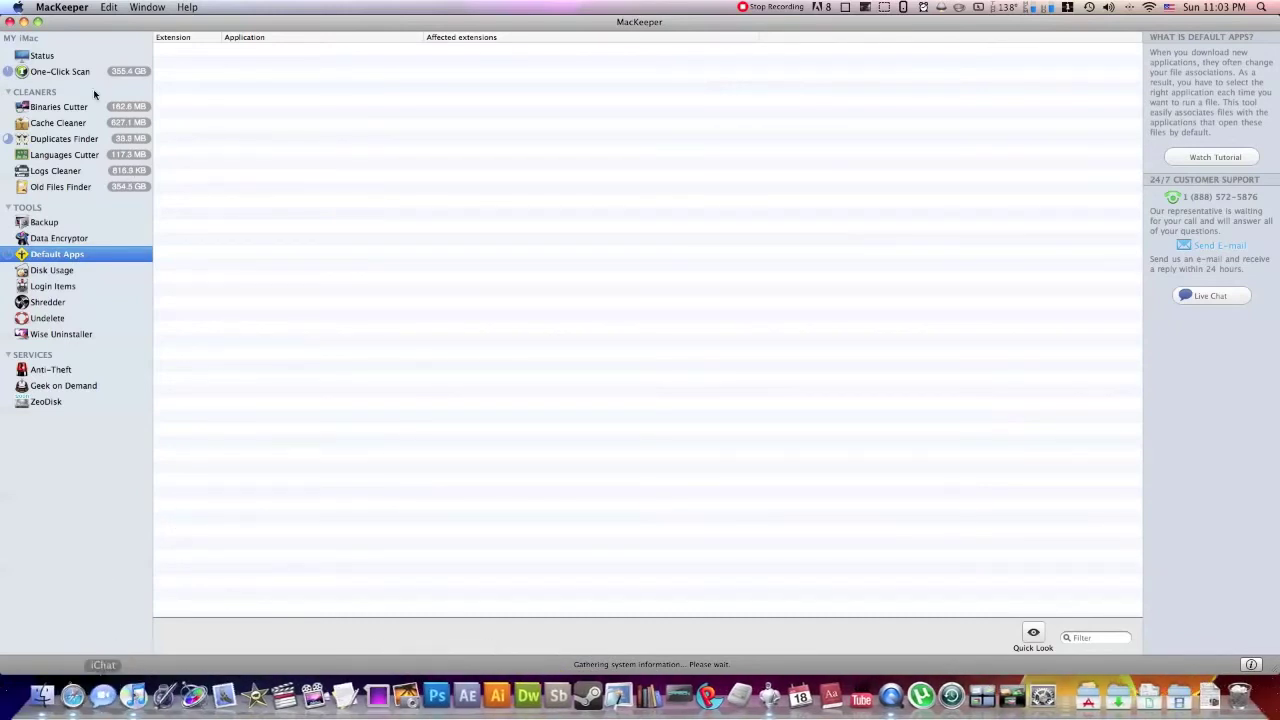
click(52, 270)
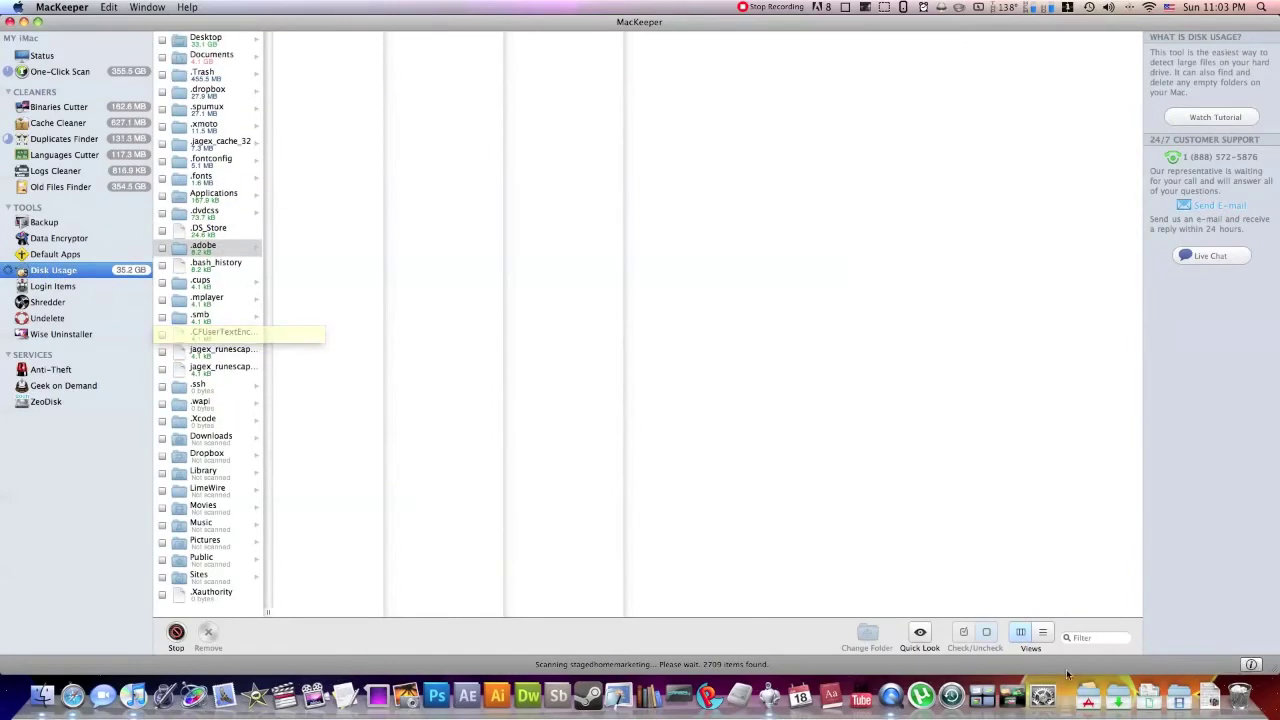
Browse the installed programs in the Dock's Applications folder and close it again.
click(1088, 697)
scroll(977, 545, down, 2)
scroll(977, 545, down, 15)
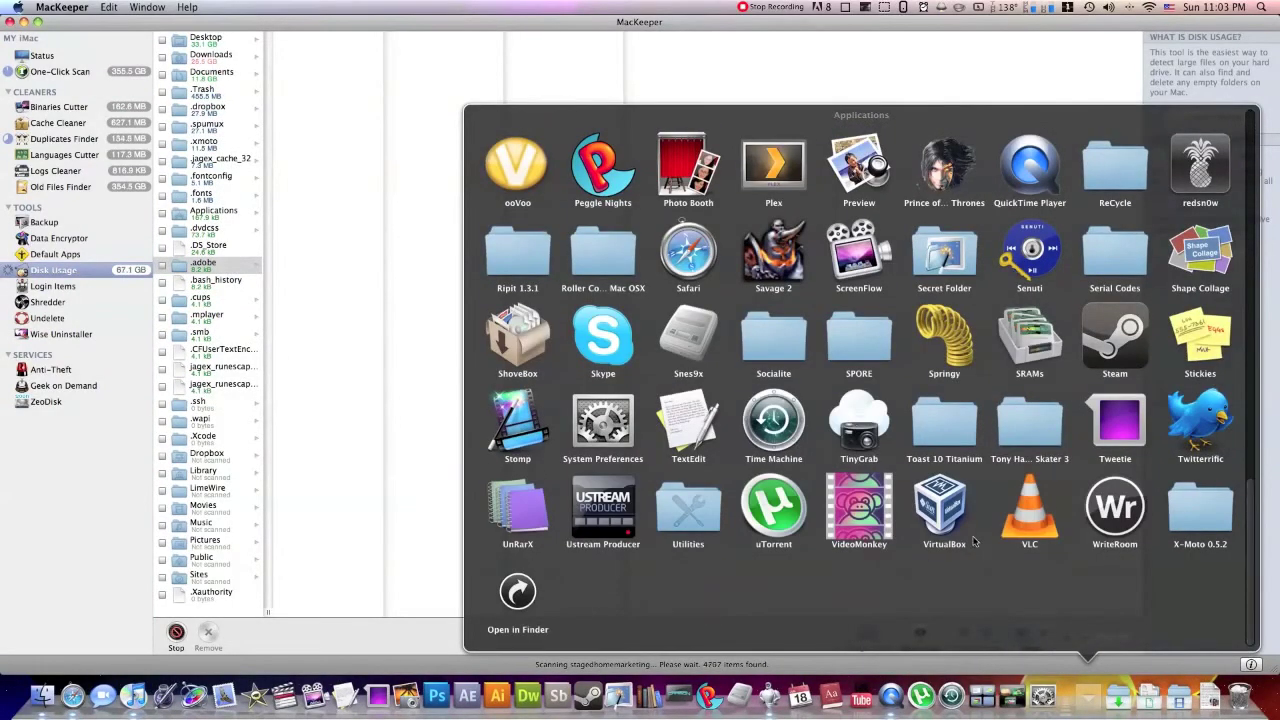
scroll(975, 540, up, 3)
scroll(975, 541, up, 2)
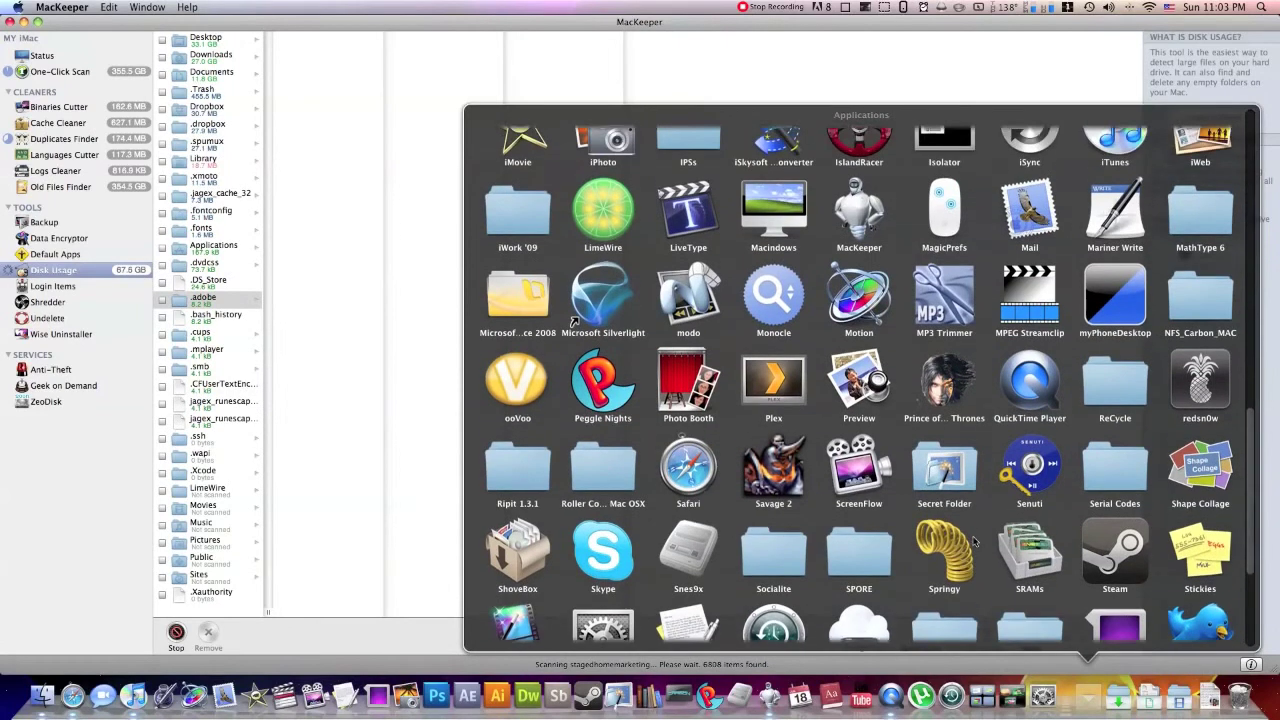
click(1089, 688)
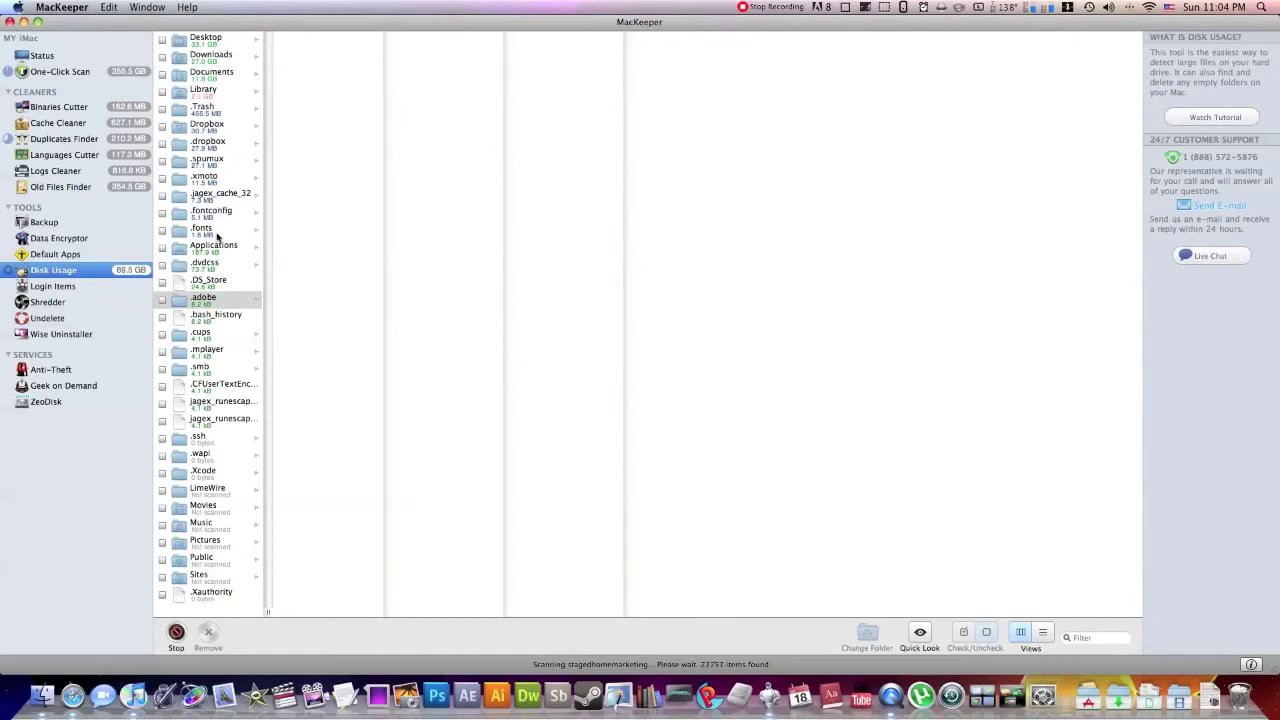
Inspect Disk Usage for the Need for Speed, DMG and PKG folders in Downloads, and for Trash, Dropbox and Library.
click(221, 62)
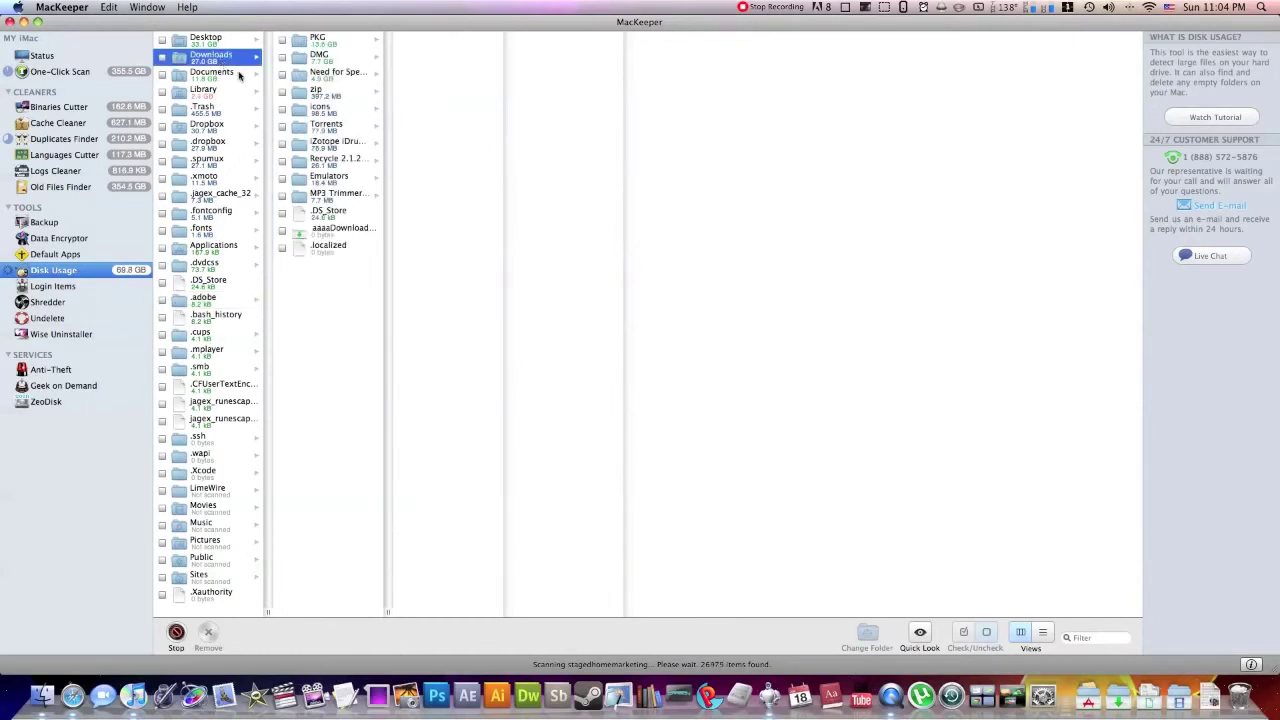
click(324, 78)
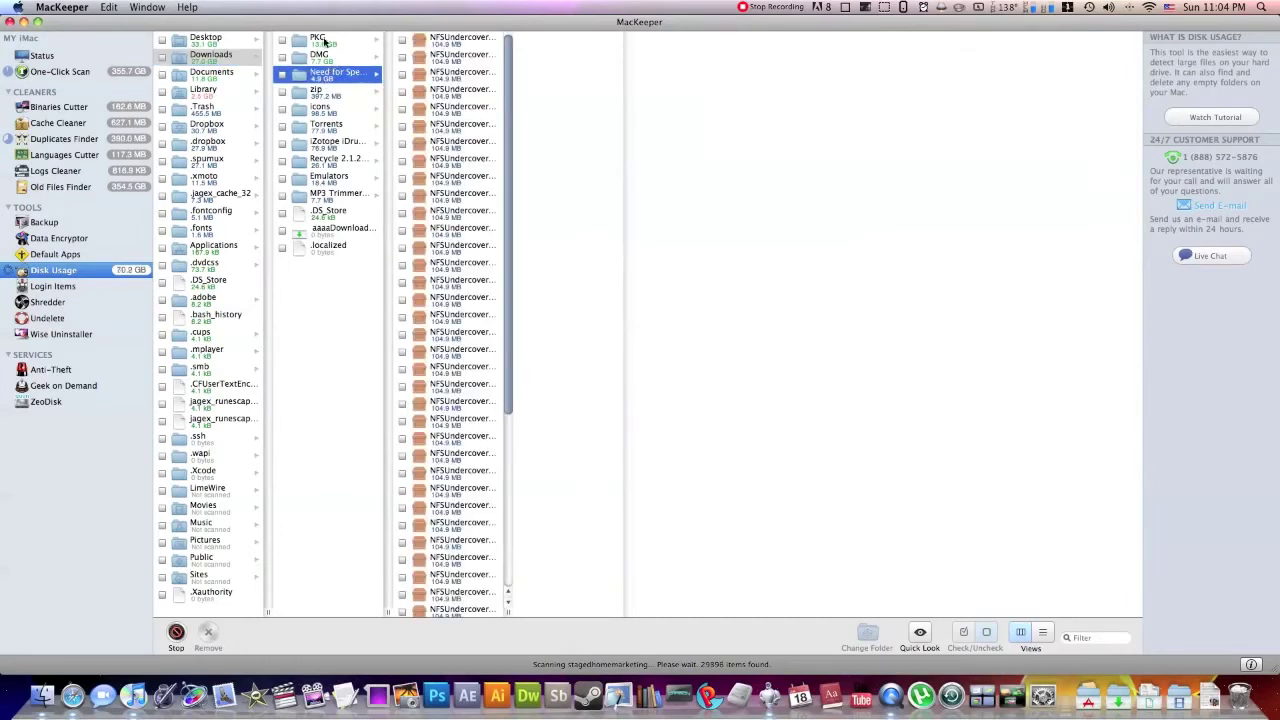
click(328, 58)
click(328, 42)
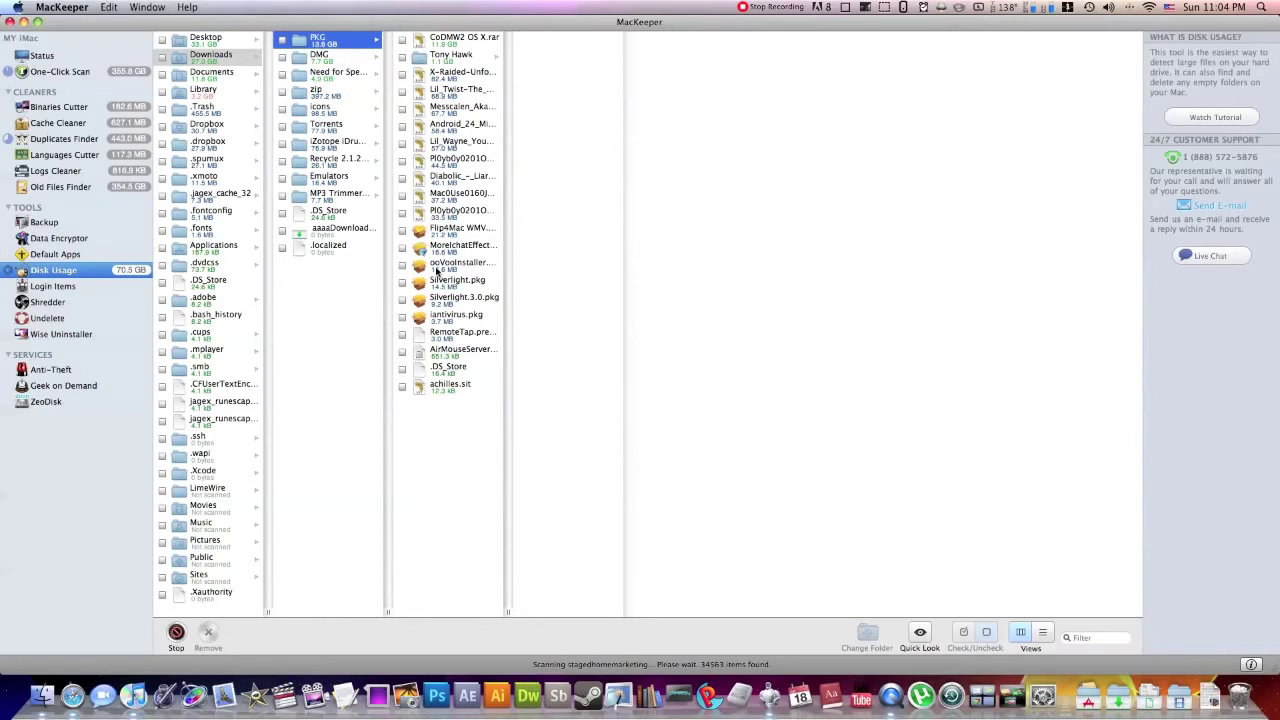
click(211, 112)
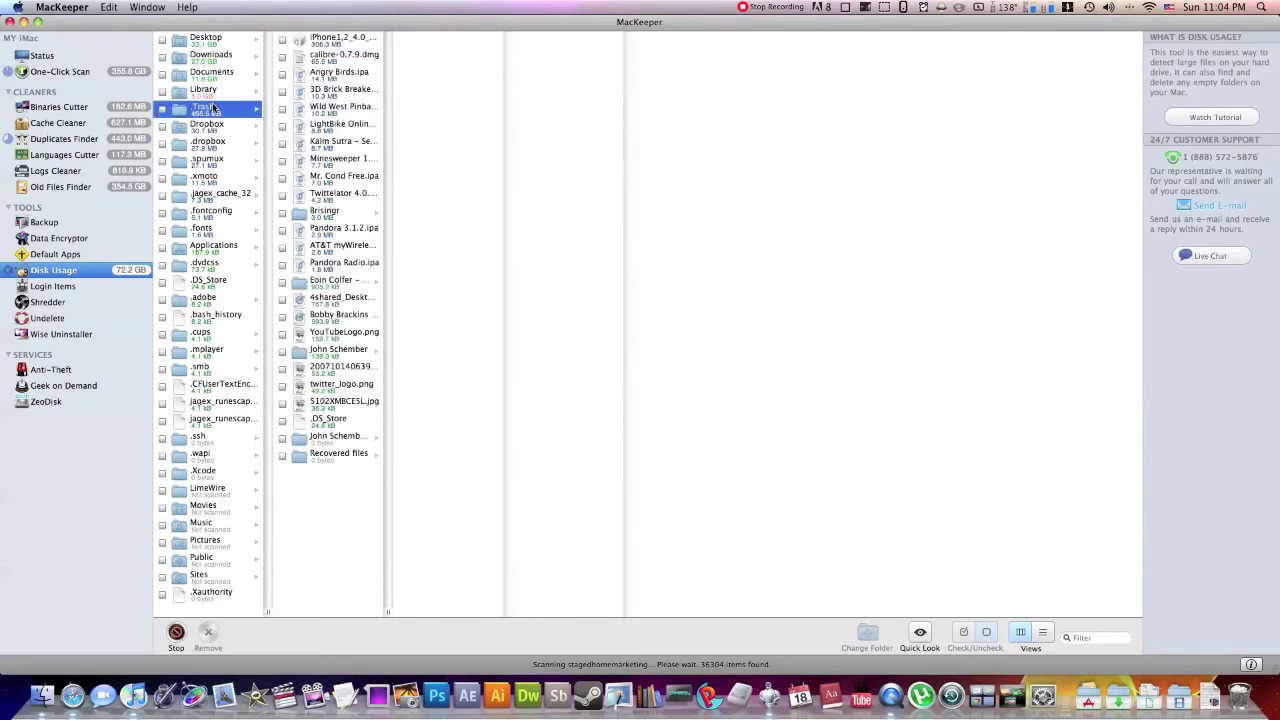
click(213, 125)
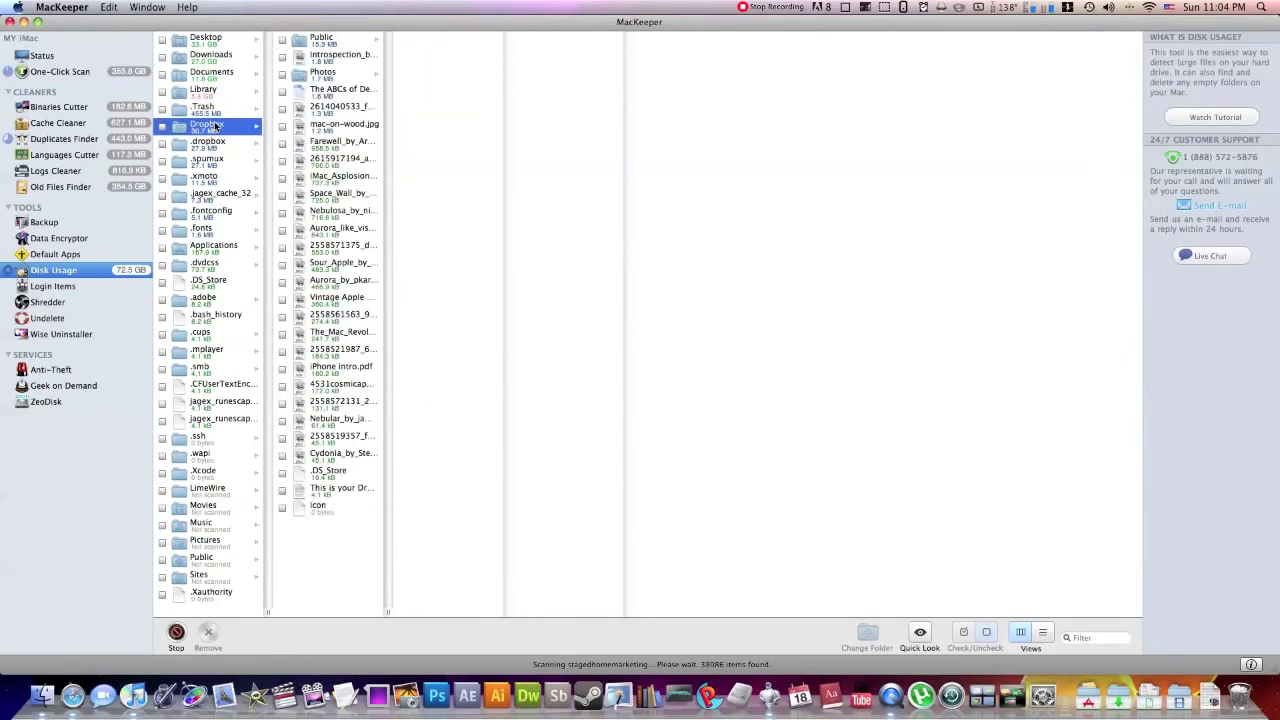
click(213, 110)
click(211, 94)
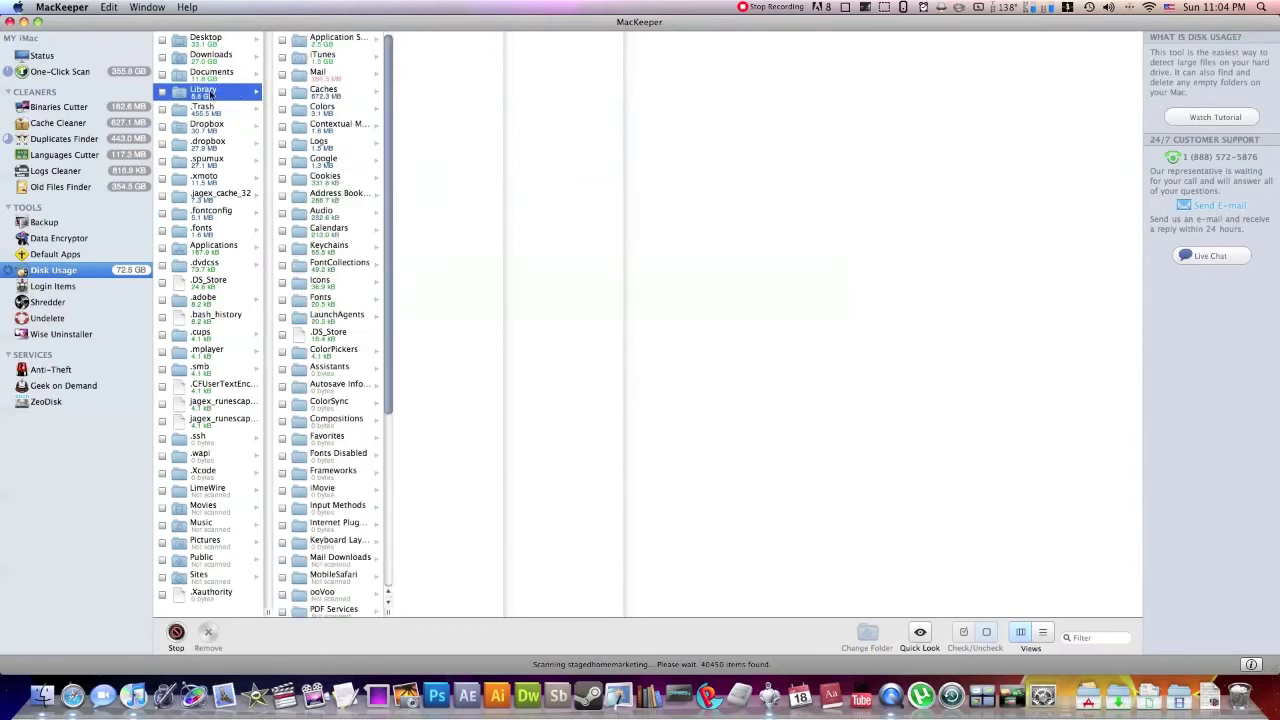
View the Login Items, Shredder and Undelete tools, and list the Plugins category in Wise Uninstaller.
click(60, 287)
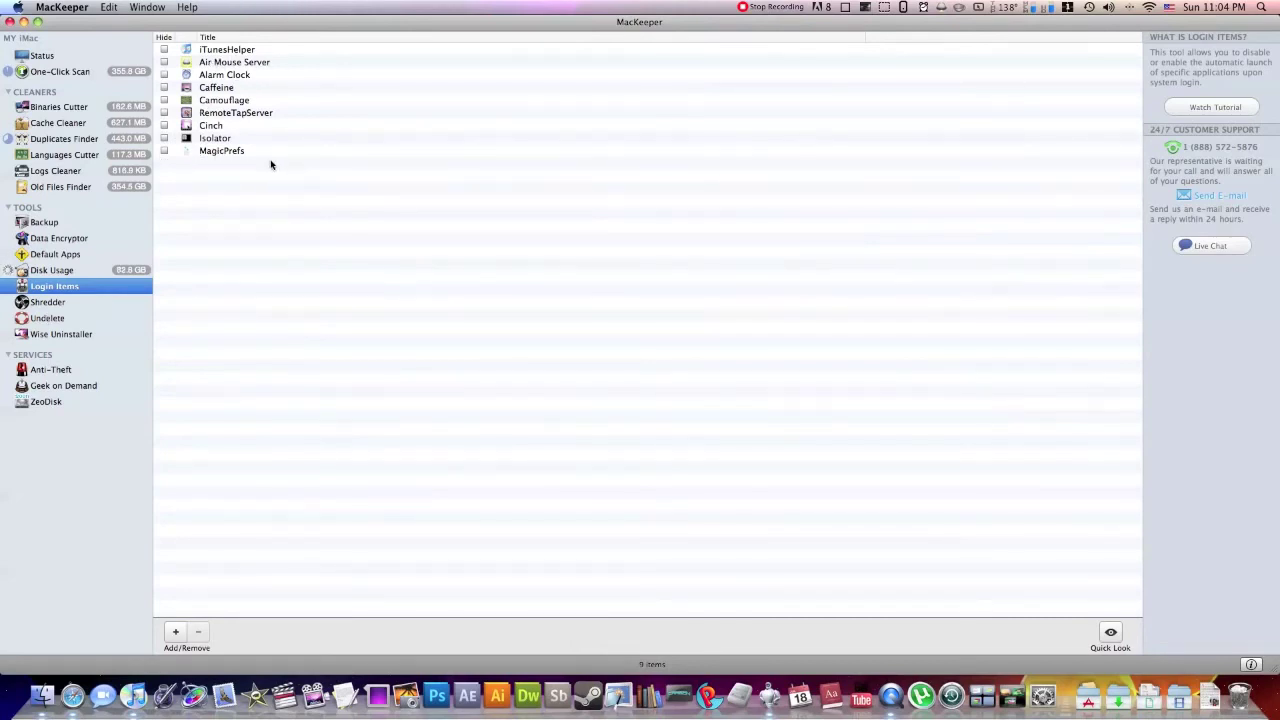
click(55, 318)
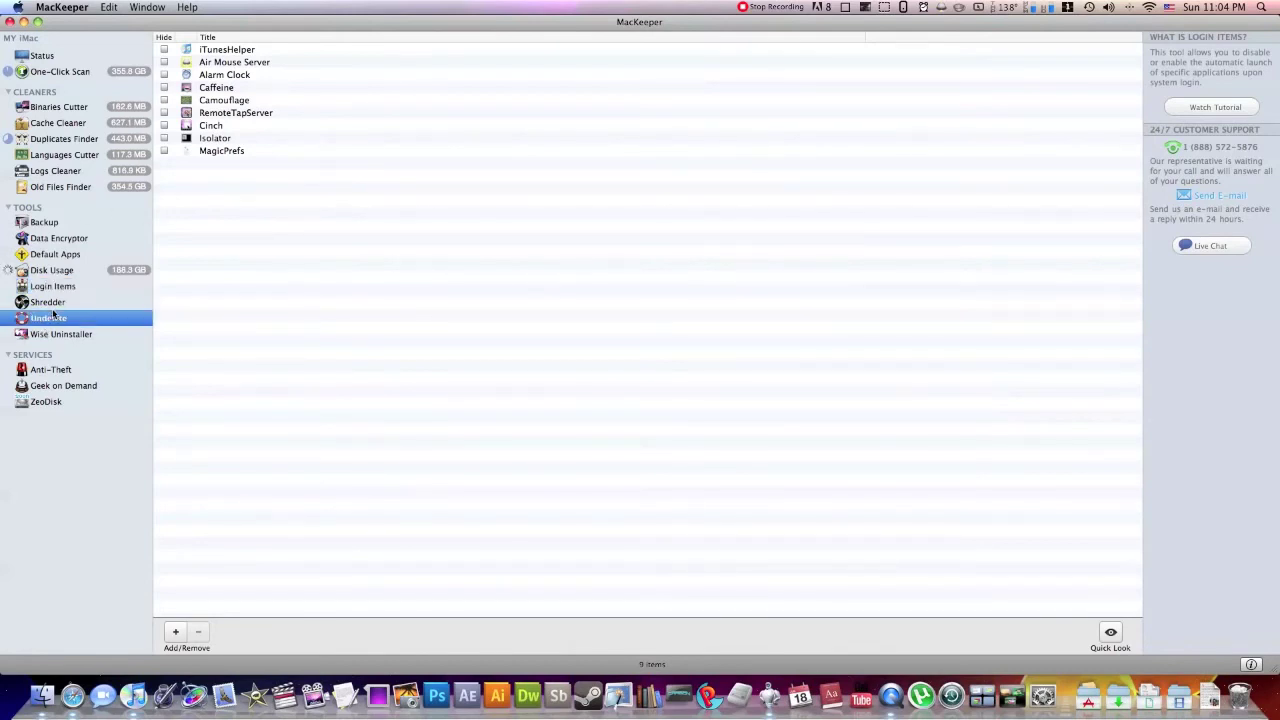
click(55, 303)
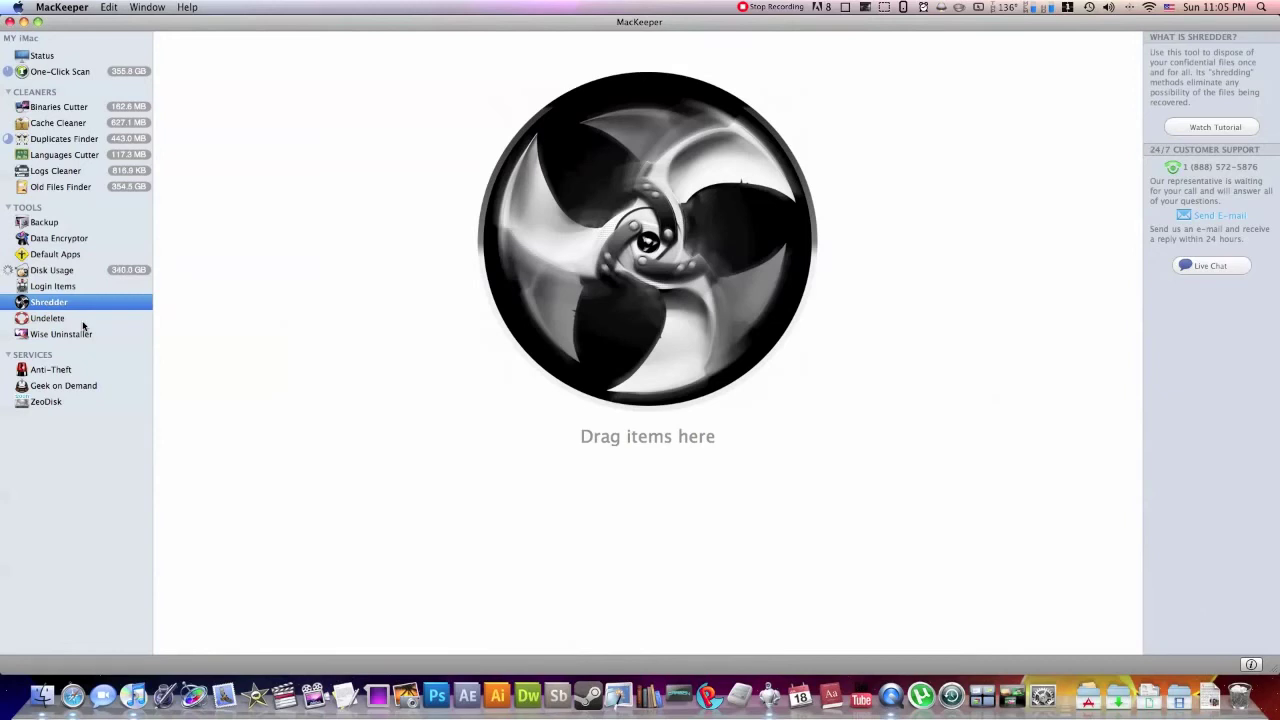
click(65, 325)
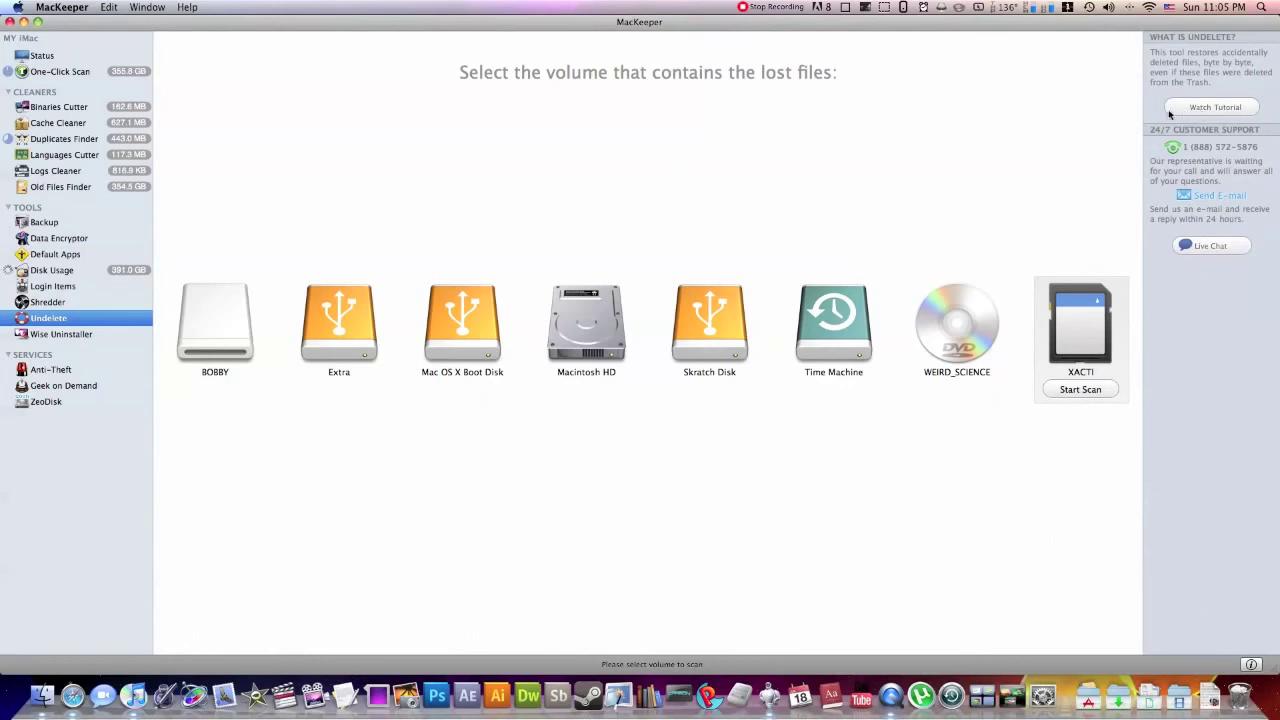
click(74, 335)
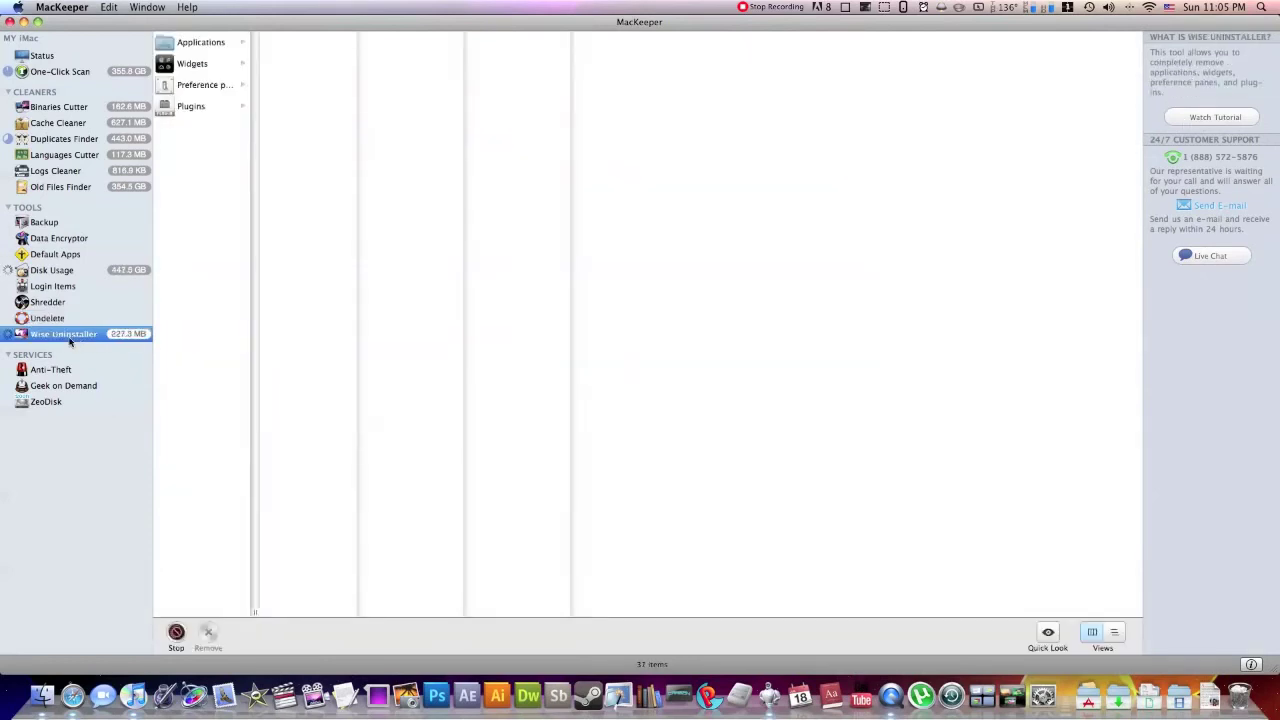
click(184, 112)
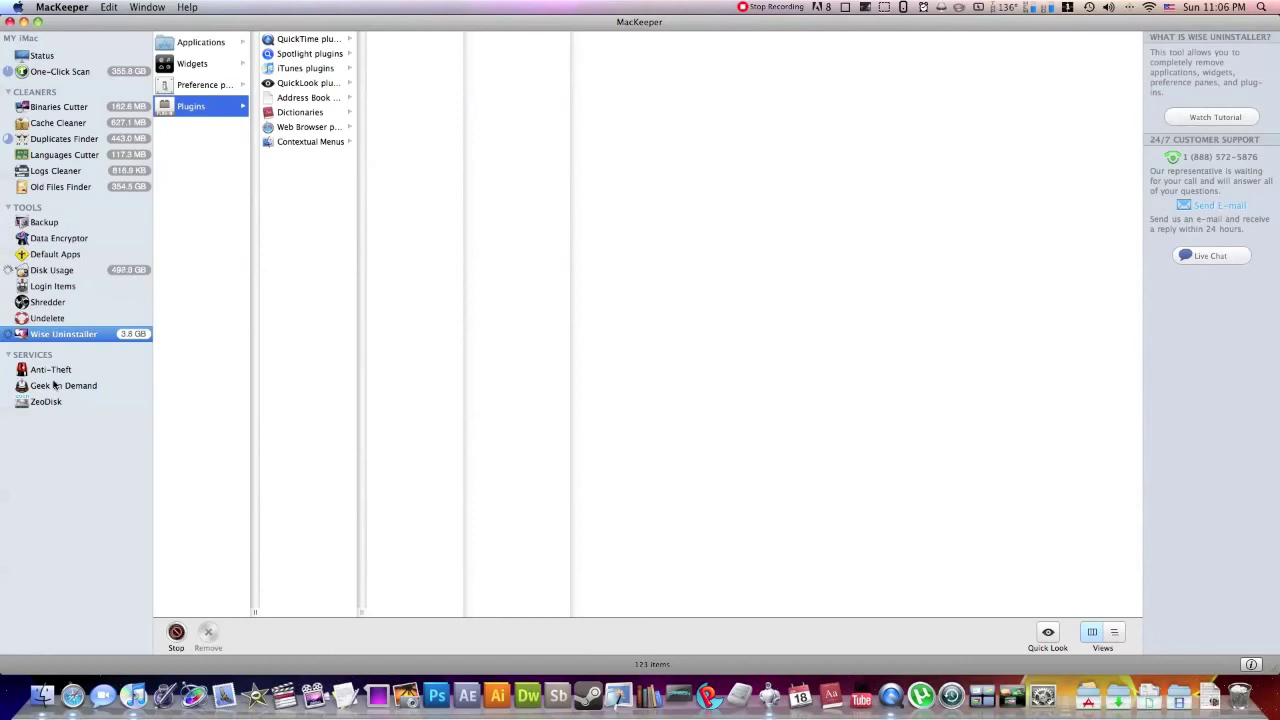
Look through the Anti-Theft, Geek on Demand and ZeoDisk services and return to the Status overview.
click(62, 369)
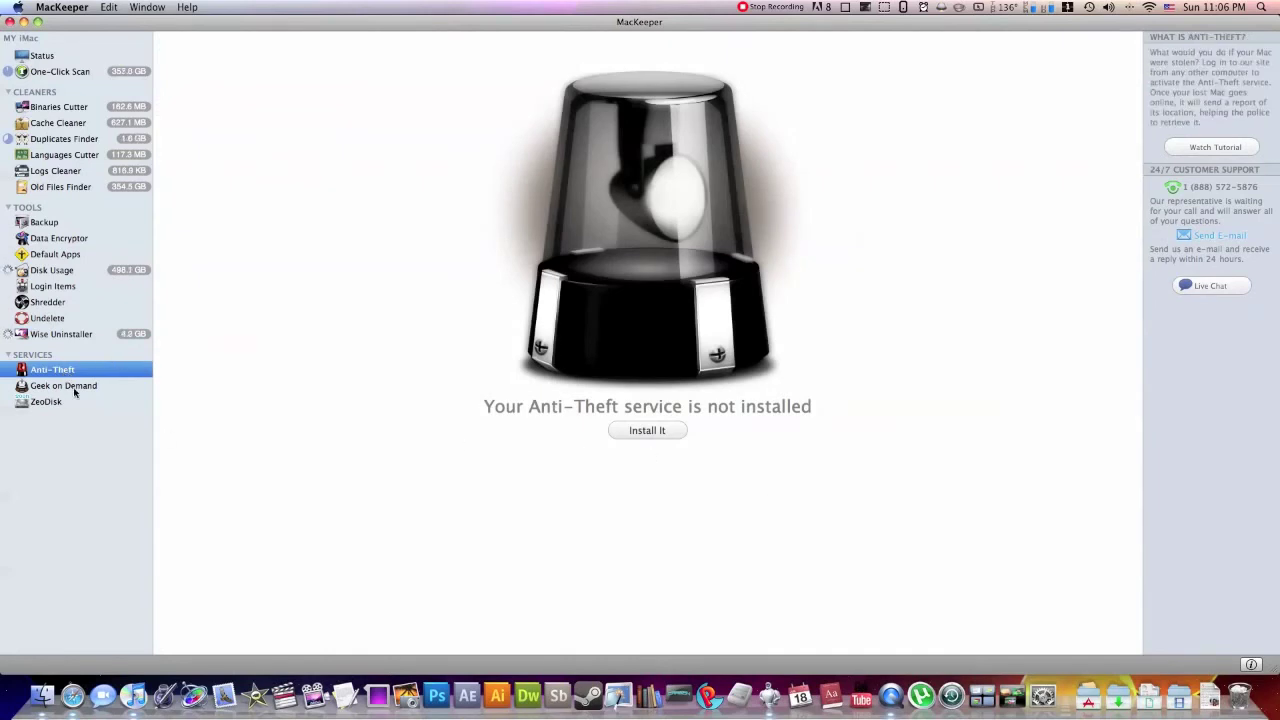
click(78, 390)
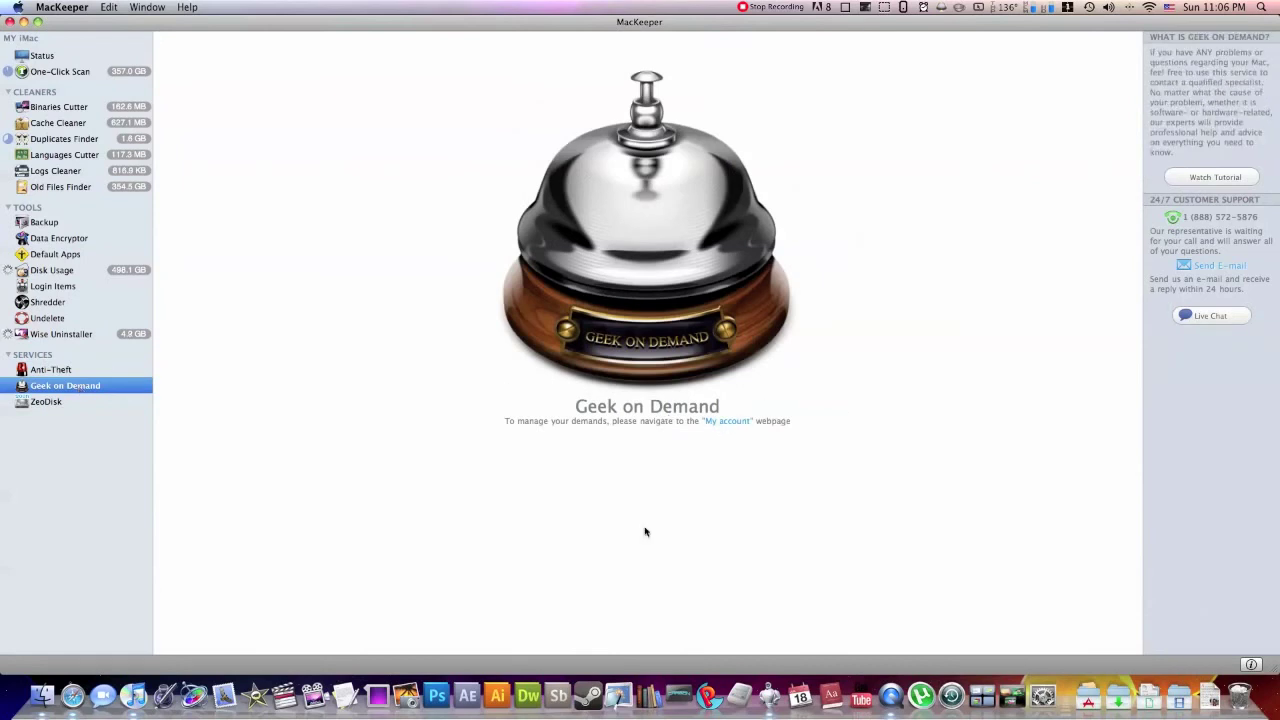
click(55, 403)
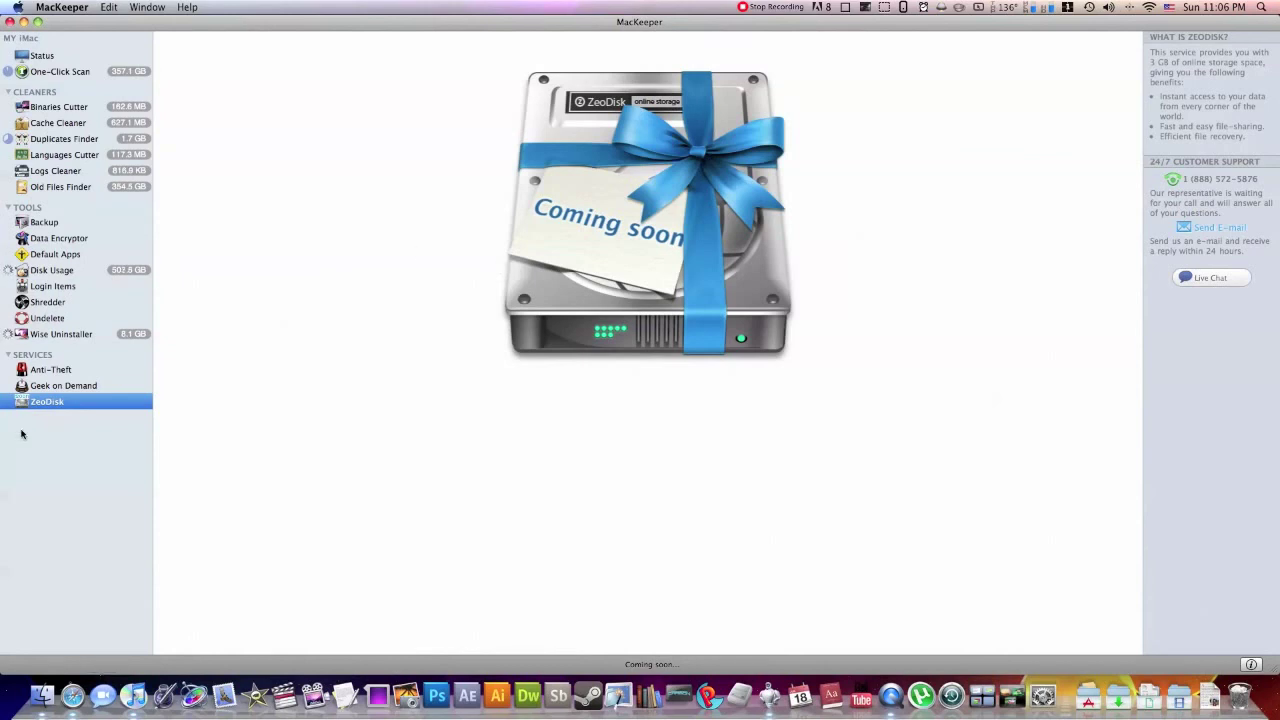
click(28, 372)
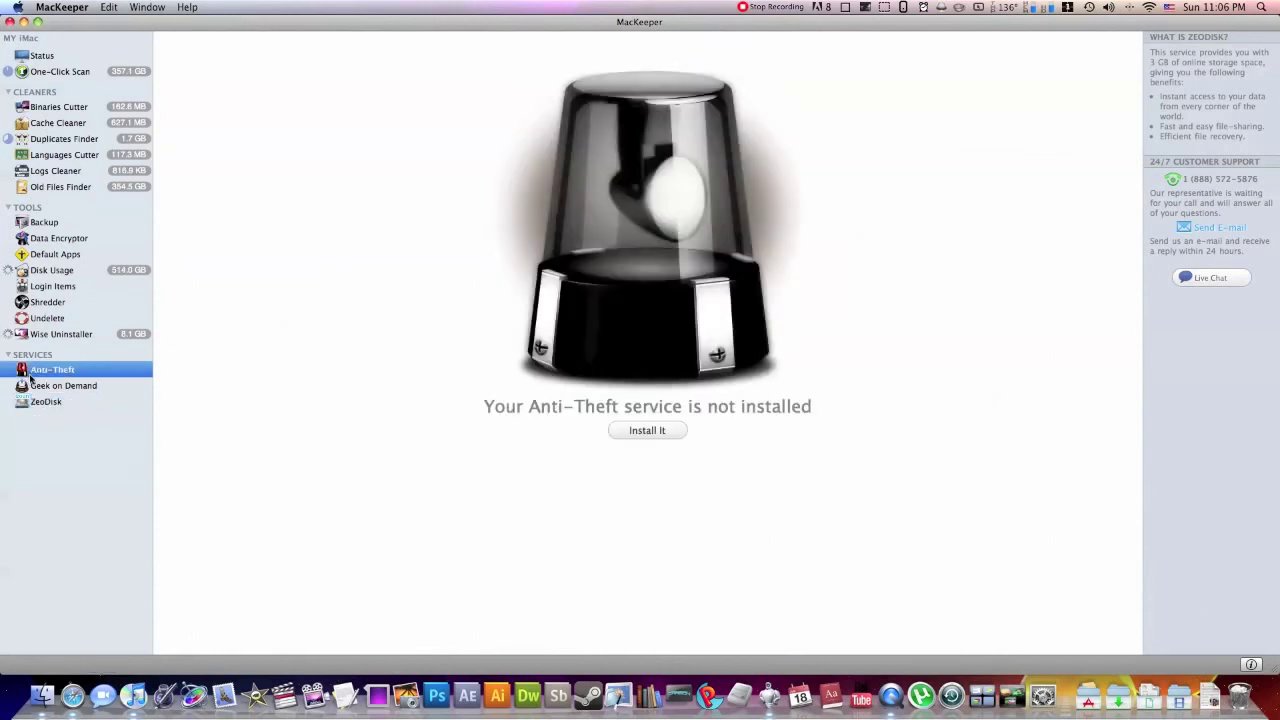
click(59, 60)
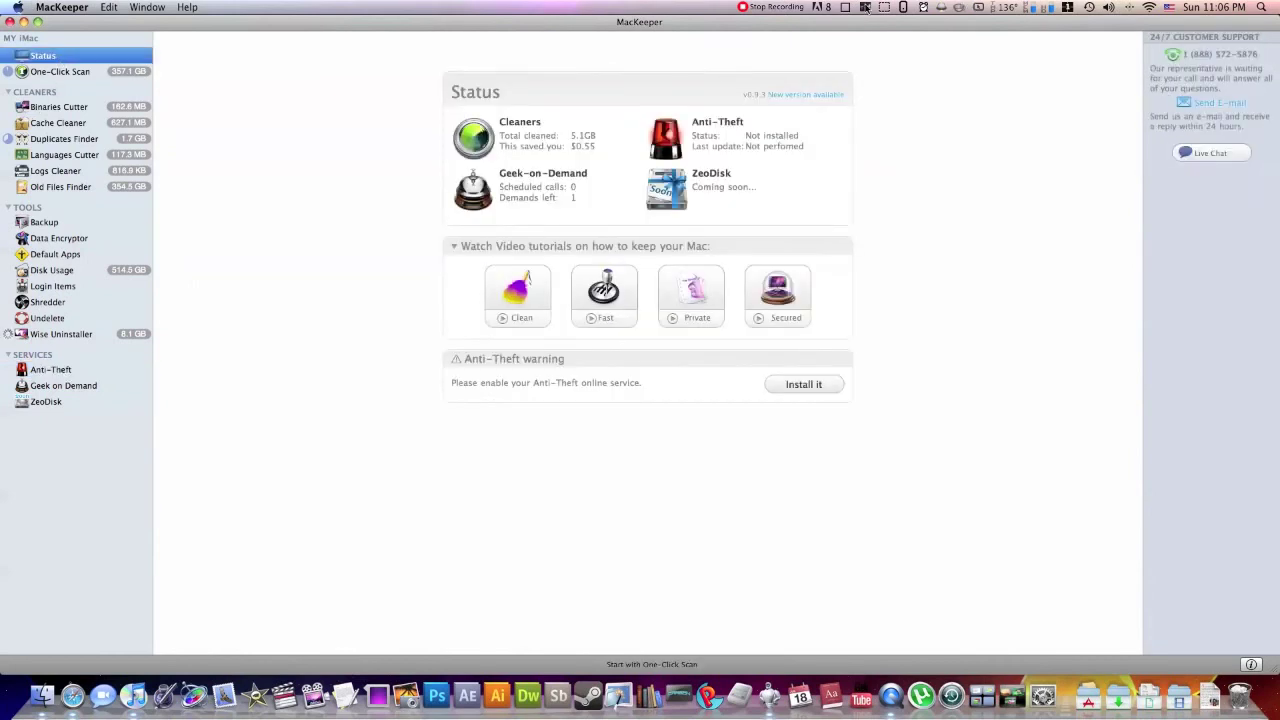